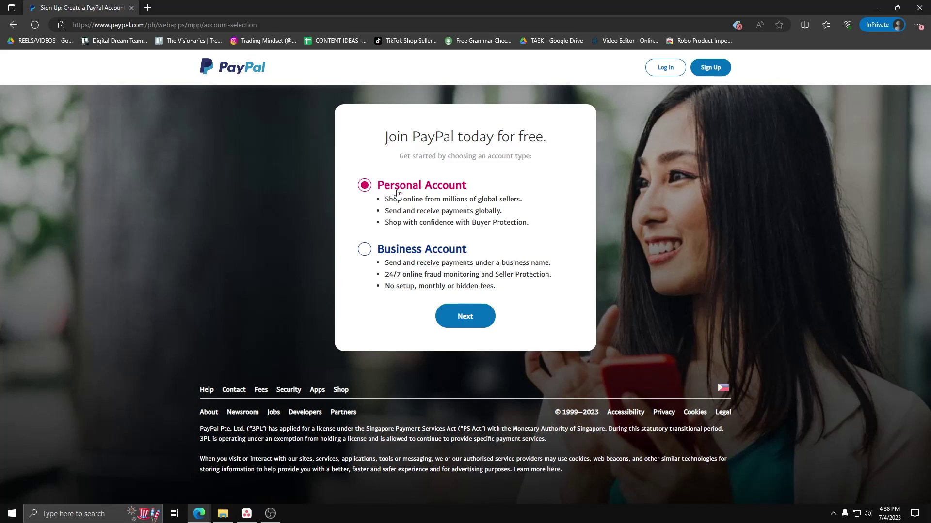
# Set the account role to Individual seller / freelancer and continue to the mobile number step
pyautogui.click(456, 320)
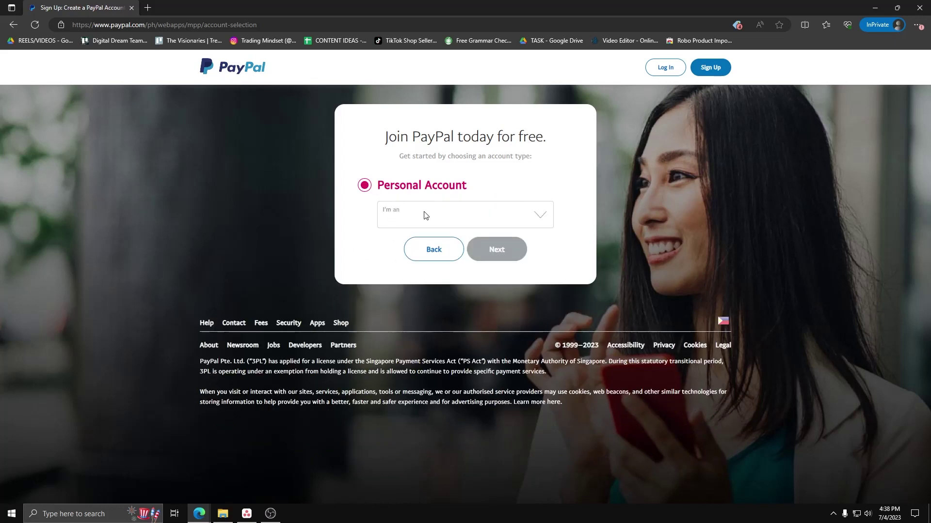
pyautogui.click(460, 224)
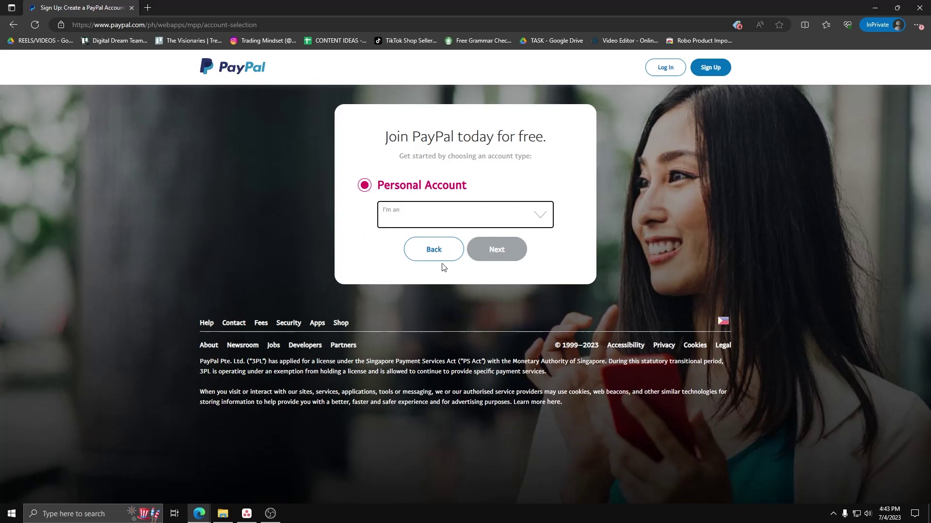
pyautogui.press('Down')
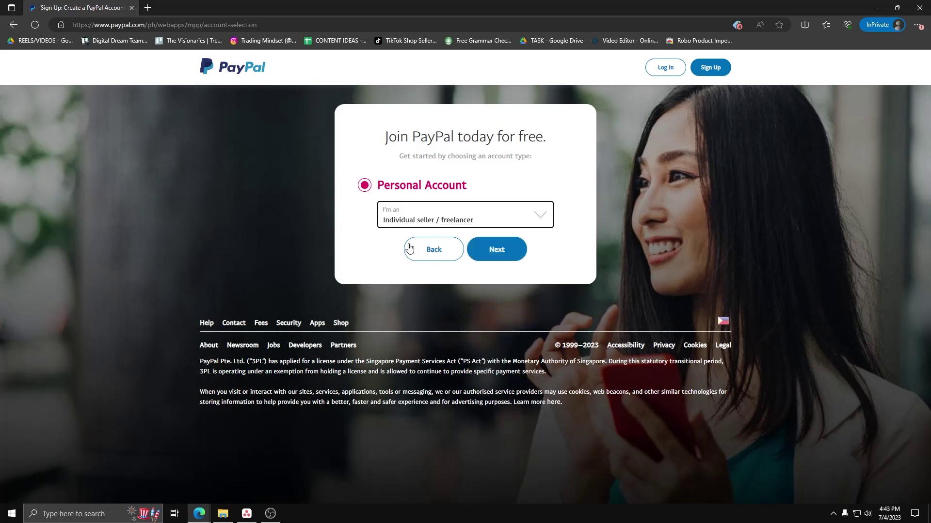
pyautogui.click(503, 251)
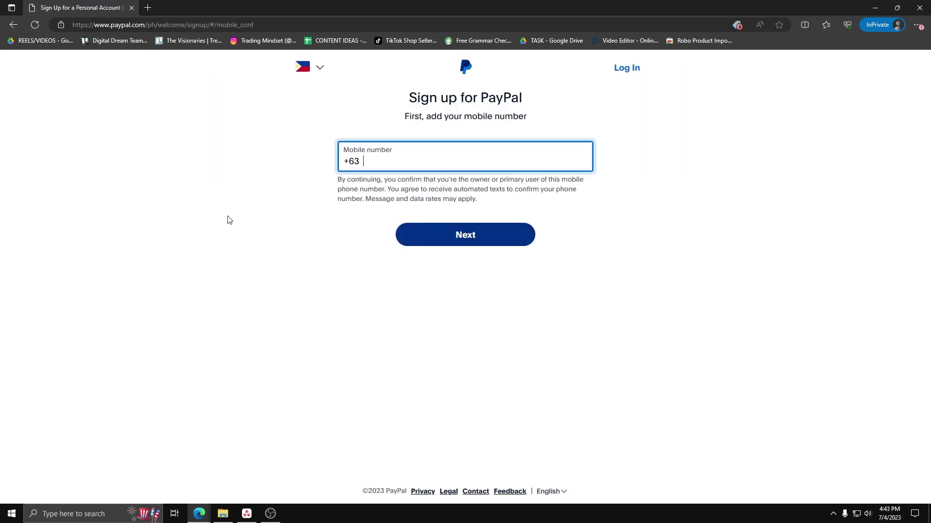
# Show the country list for the mobile number before reaching the account summary
pyautogui.click(320, 68)
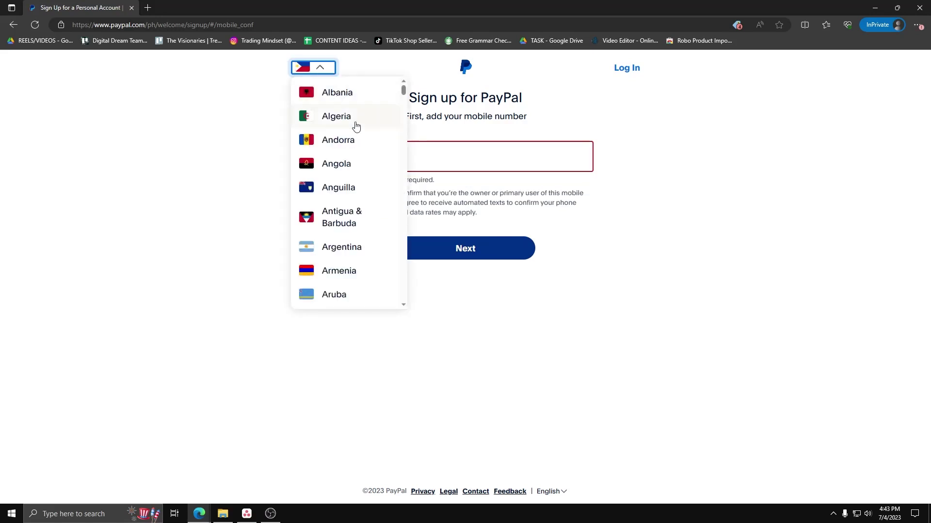
pyautogui.scroll(-1, 364, 156)
pyautogui.scroll(-3, 362, 156)
pyautogui.scroll(-2, 363, 159)
pyautogui.scroll(-2, 362, 159)
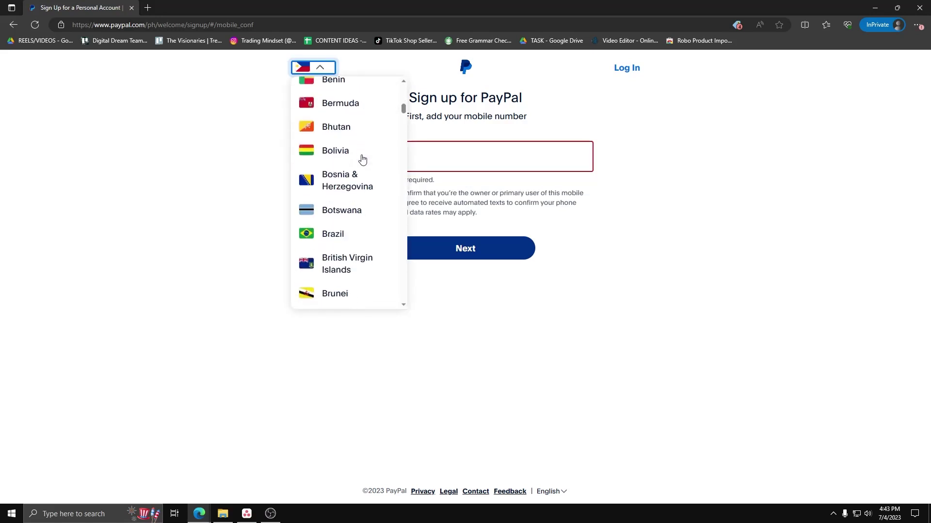
pyautogui.scroll(-2, 361, 162)
pyautogui.scroll(-2, 360, 163)
pyautogui.scroll(-3, 358, 165)
pyautogui.scroll(-2, 359, 165)
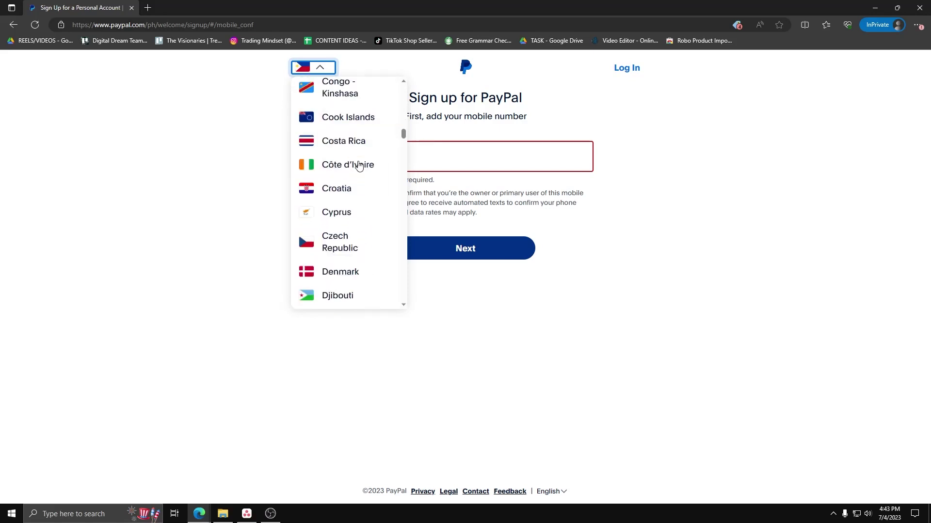
pyautogui.scroll(-2, 359, 167)
pyautogui.scroll(2, 359, 166)
pyautogui.scroll(3, 358, 166)
pyautogui.scroll(3, 358, 166)
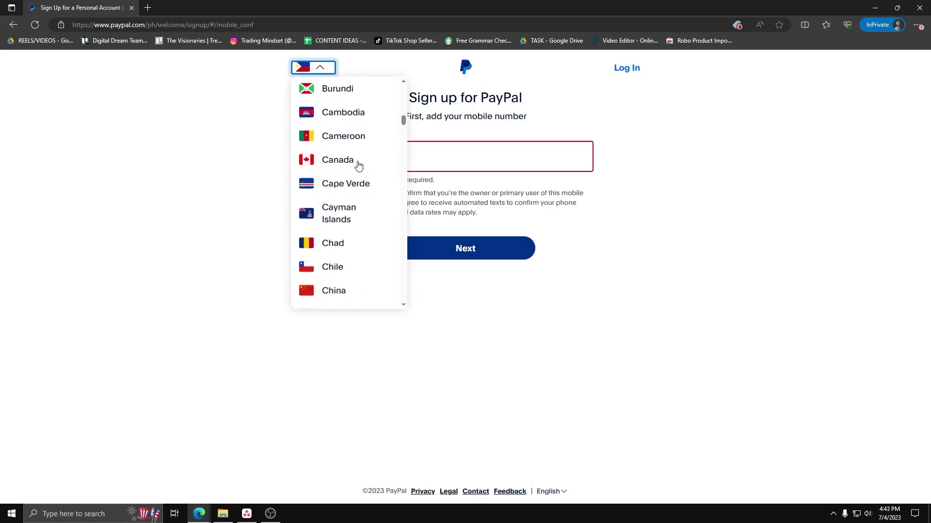
pyautogui.scroll(3, 357, 166)
pyautogui.scroll(2, 358, 165)
pyautogui.scroll(2, 360, 164)
pyautogui.scroll(3, 361, 165)
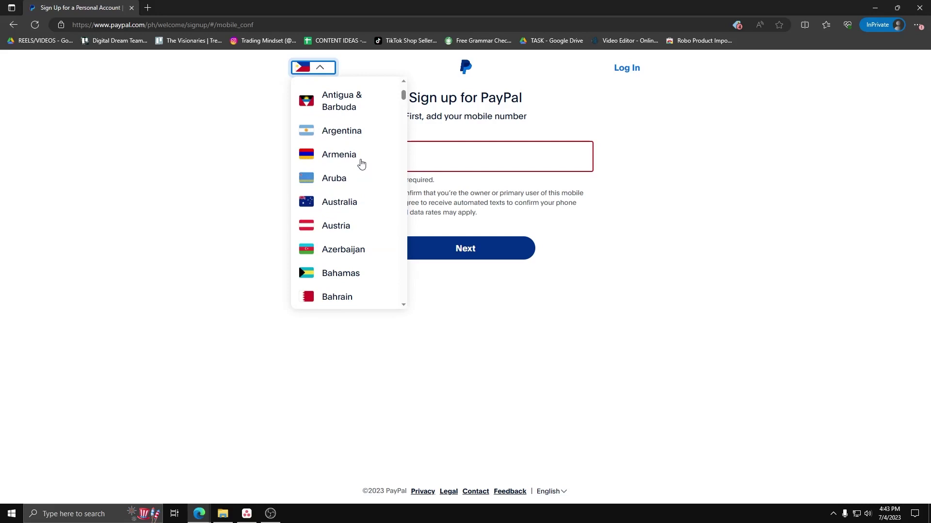
pyautogui.scroll(1, 360, 162)
pyautogui.scroll(1, 361, 162)
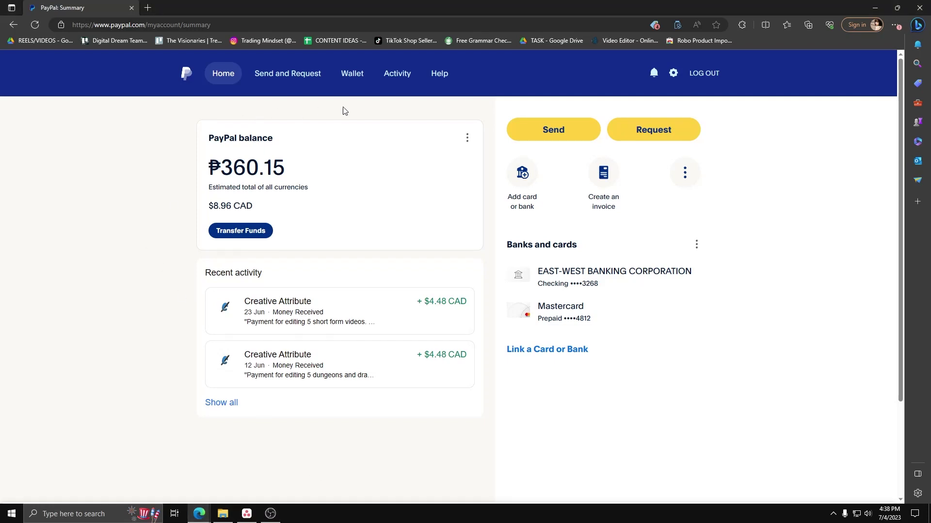
pyautogui.click(350, 80)
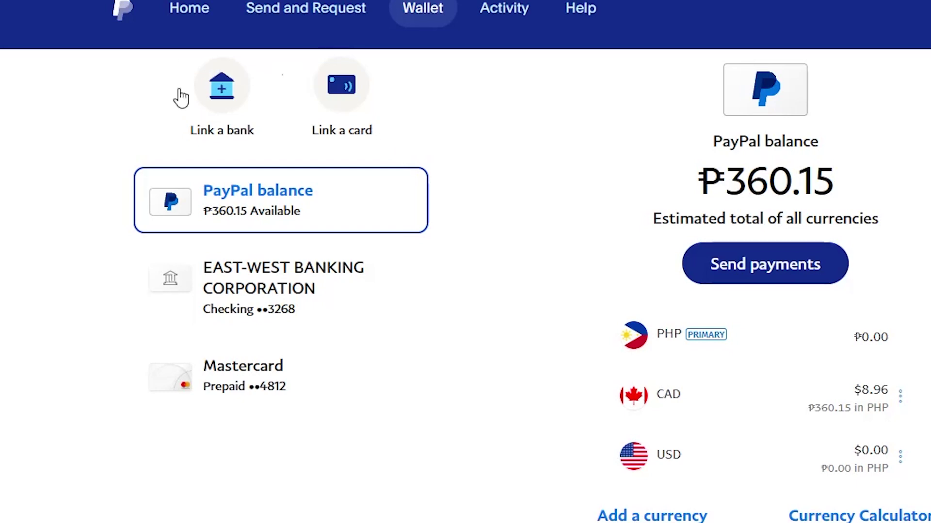
pyautogui.click(218, 96)
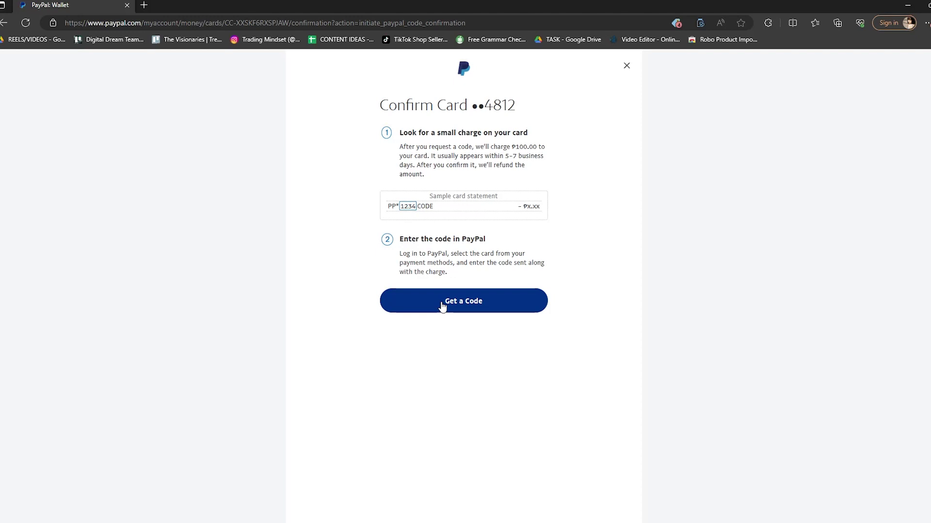
pyautogui.click(442, 306)
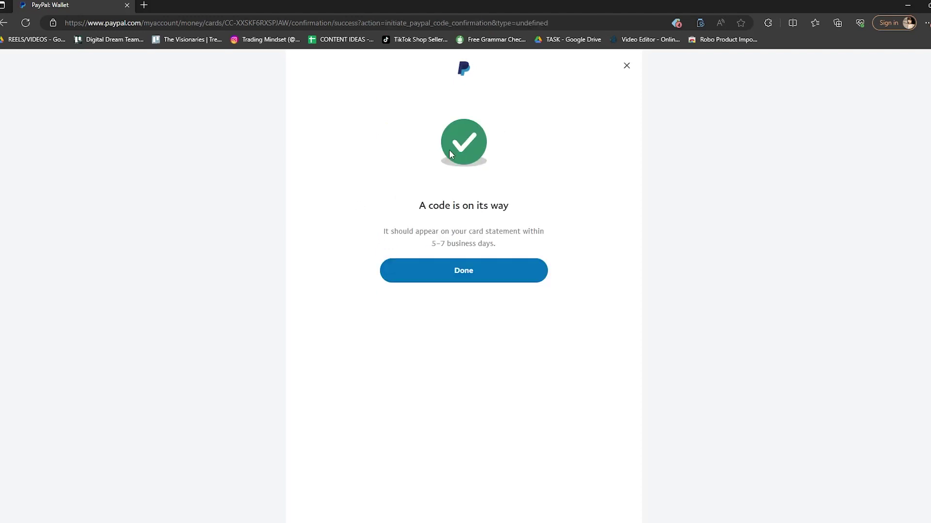
pyautogui.click(463, 280)
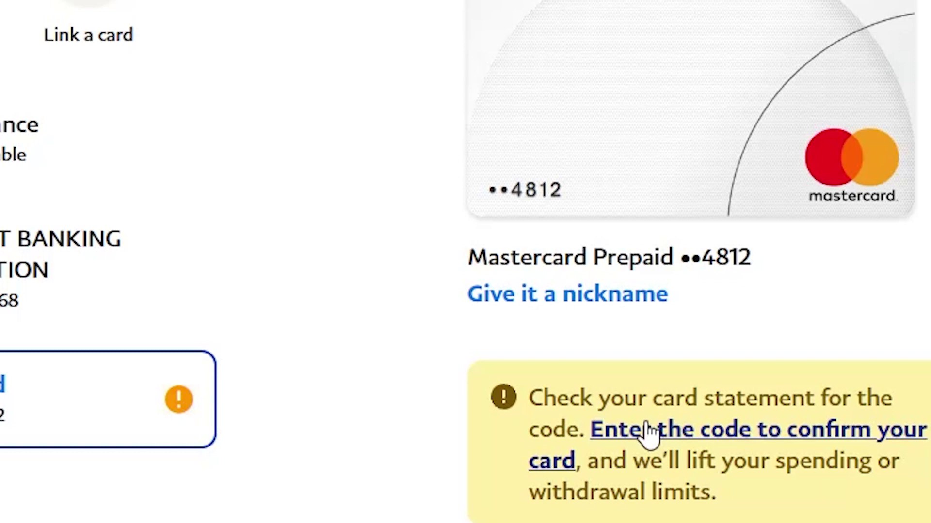
pyautogui.click(650, 431)
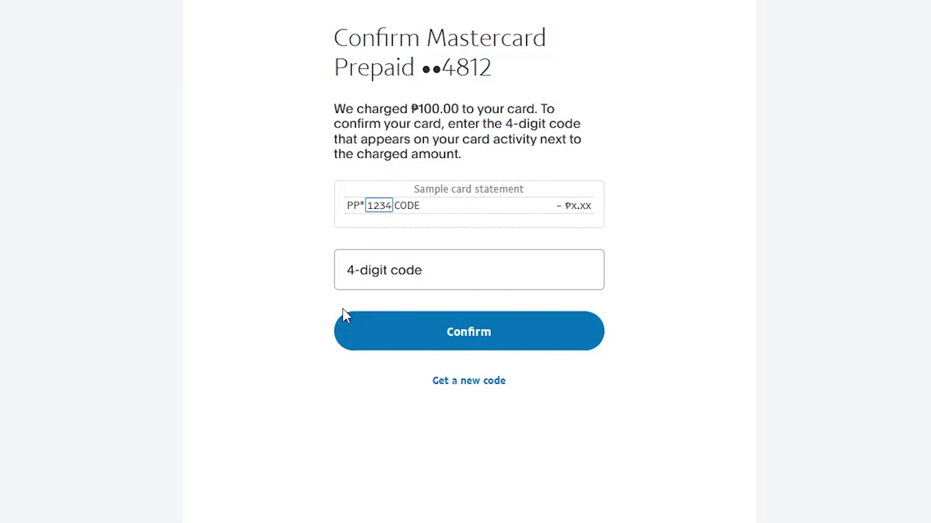
pyautogui.click(376, 270)
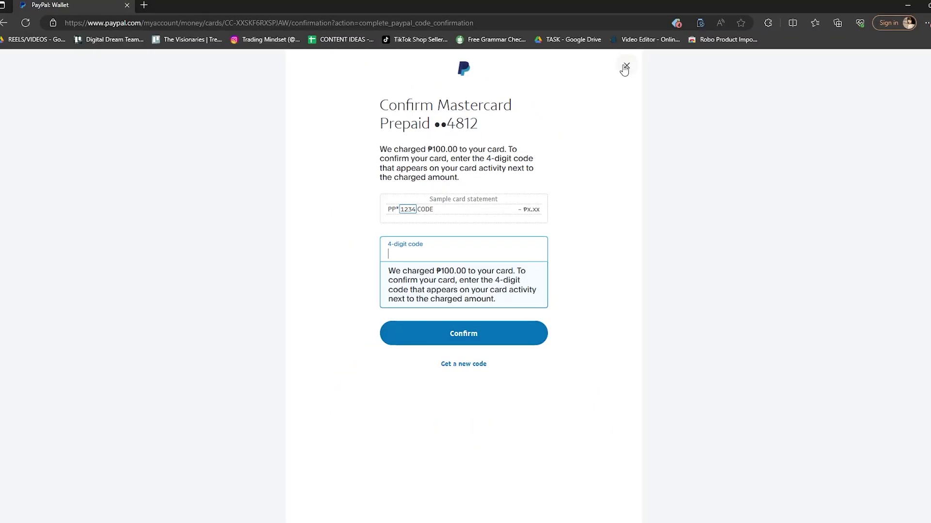
pyautogui.click(624, 67)
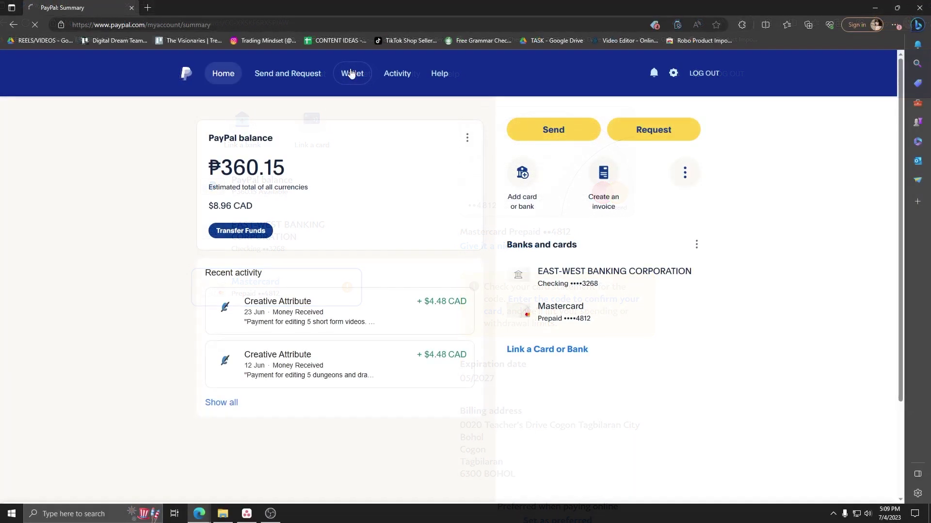
pyautogui.click(351, 75)
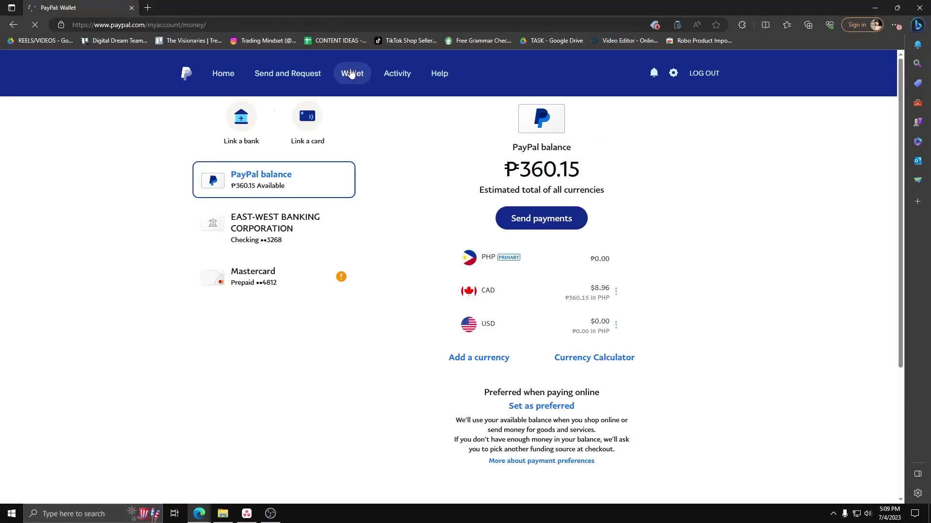
pyautogui.click(291, 276)
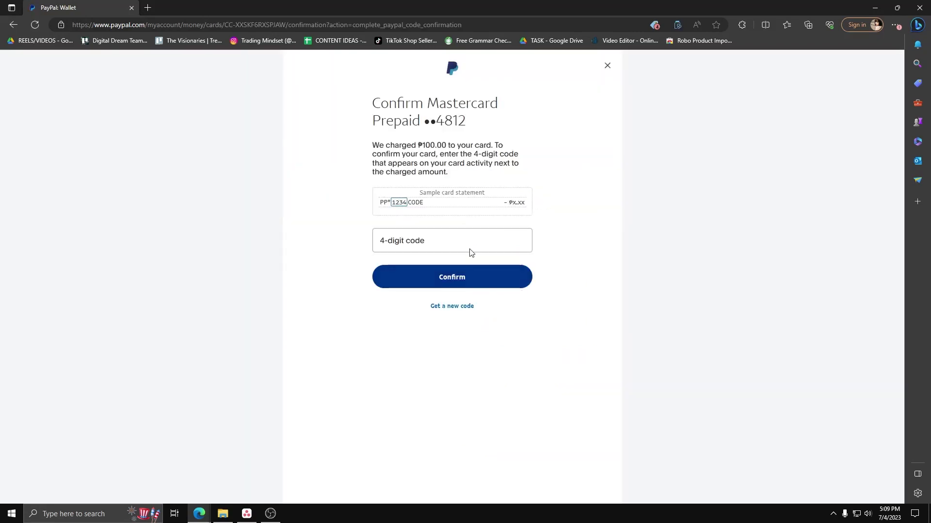
pyautogui.click(406, 243)
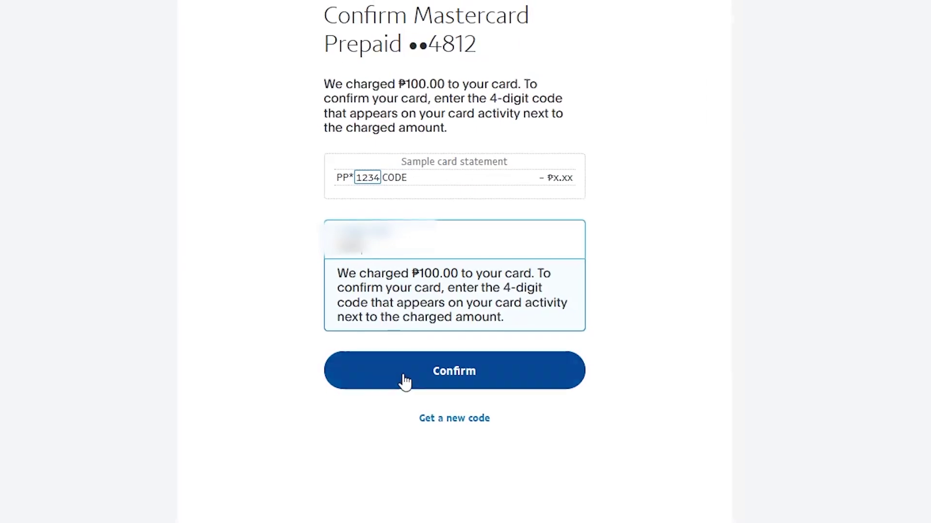
pyautogui.click(418, 326)
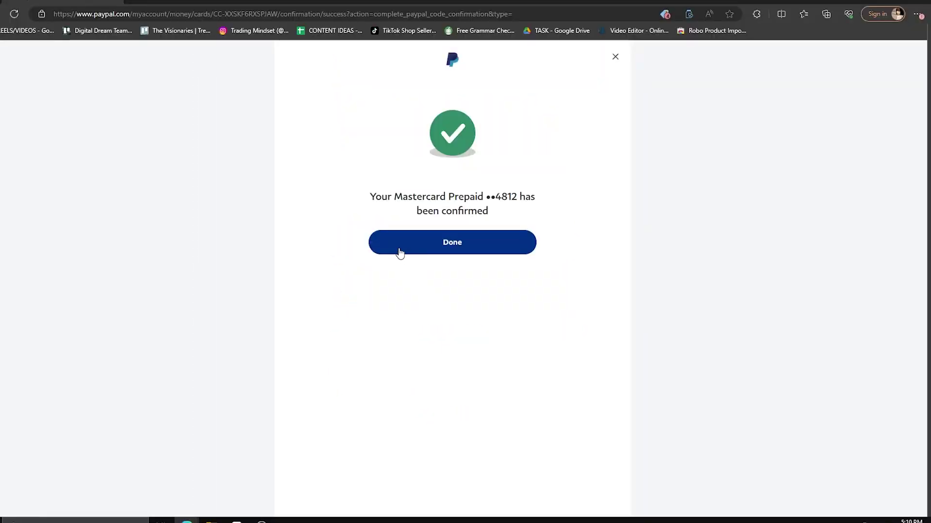
pyautogui.click(399, 252)
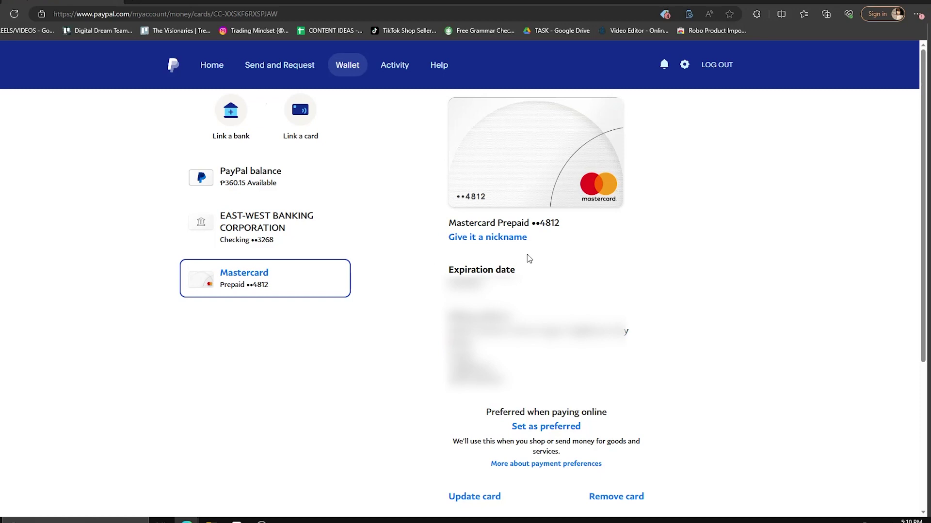
pyautogui.click(475, 498)
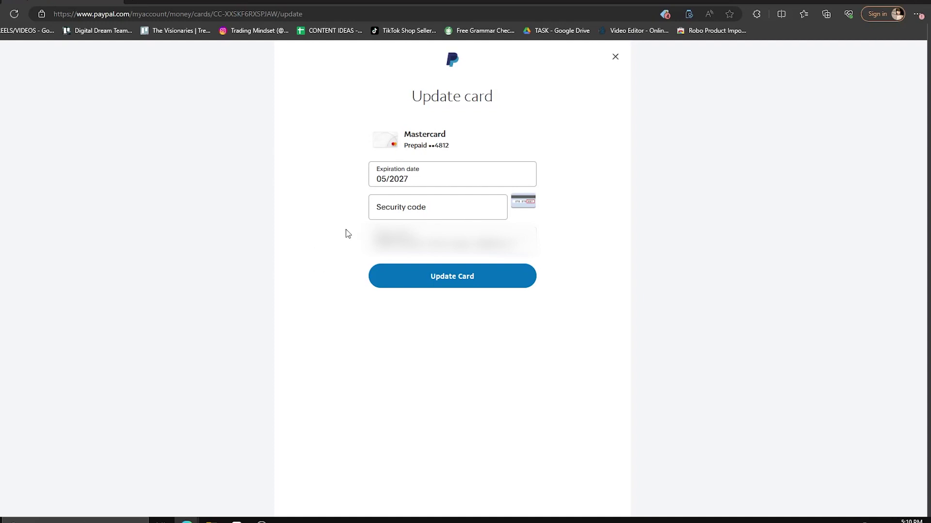
pyautogui.press('Escape')
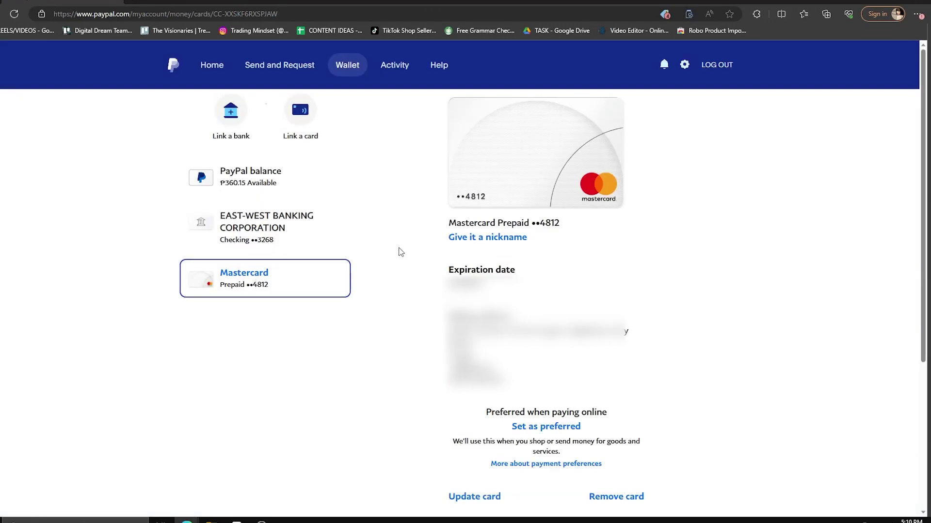